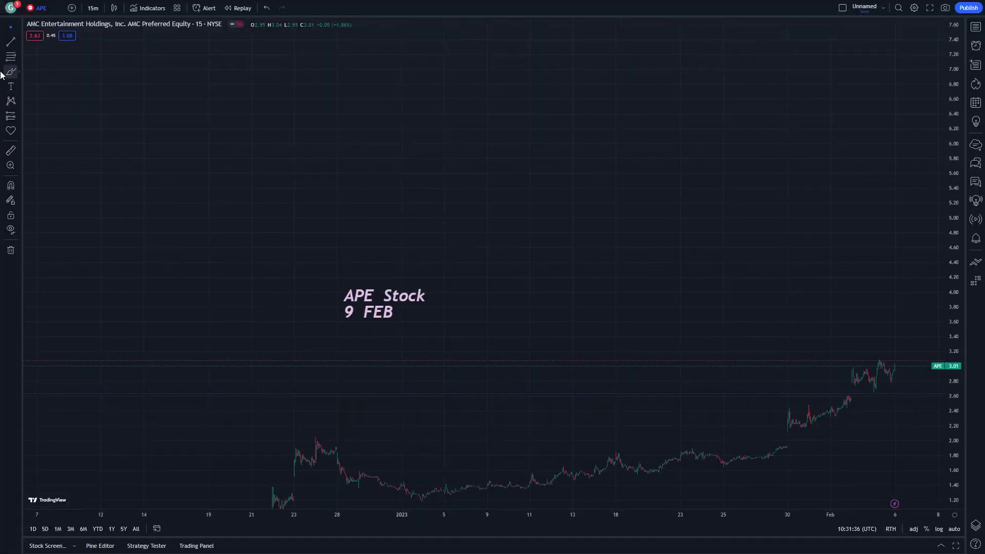
Underline the chart title "APE Stock 9 FEB" with a single straight brush stroke.
left_click_drag(325, 330, 416, 330)
left_click_drag(333, 304, 289, 272)
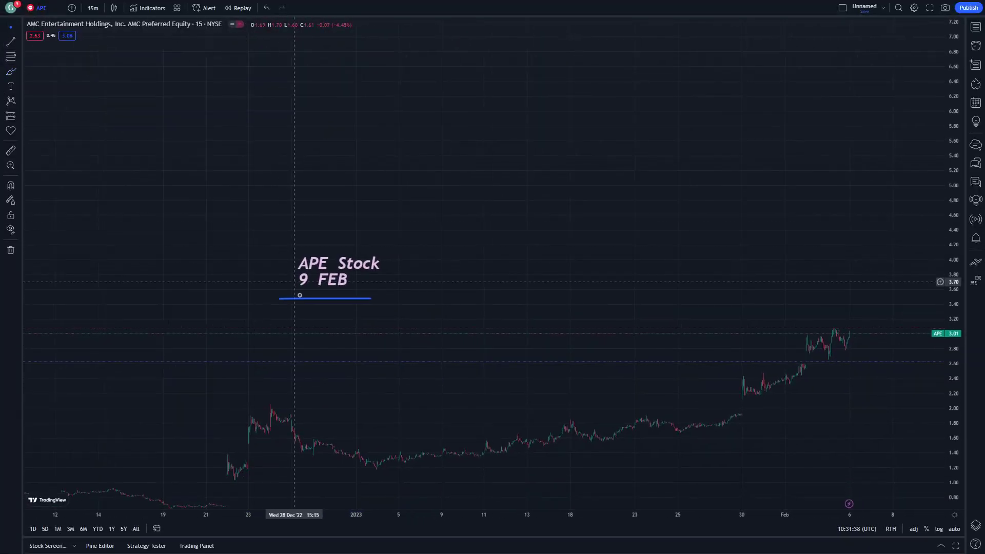
Examine the APE 15-minute price history from early December through early February at different time and price scales.
left_click_drag(247, 317, 215, 285)
mouse_move(343, 513)
left_mouse_down()
mouse_move(442, 494)
mouse_move(372, 448)
left_mouse_up()
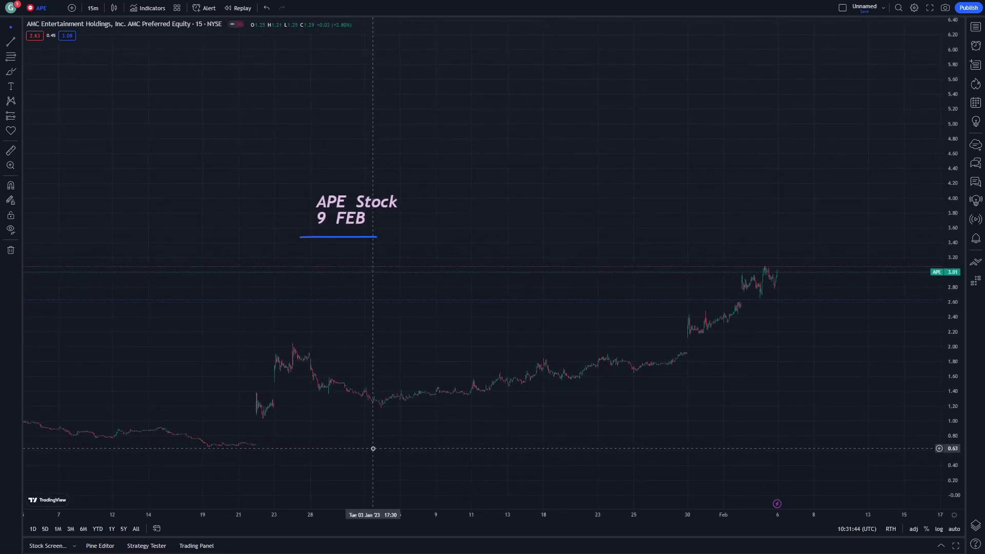
mouse_move(468, 515)
left_mouse_down()
mouse_move(486, 512)
mouse_move(469, 512)
left_mouse_up()
mouse_move(468, 461)
left_mouse_down()
mouse_move(417, 490)
mouse_move(449, 473)
left_mouse_up()
left_click_drag(945, 315, 946, 352)
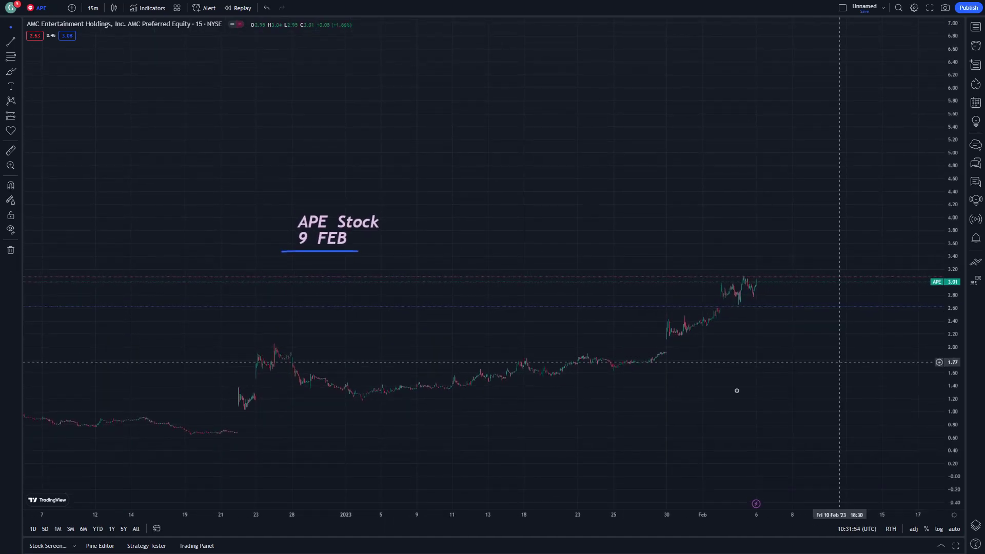
left_click_drag(682, 417, 635, 486)
left_click_drag(305, 300, 294, 283)
left_click_drag(301, 320, 289, 303)
left_click_drag(273, 289, 275, 270)
left_click_drag(329, 308, 347, 269)
left_click_drag(442, 514, 465, 514)
left_click_drag(413, 475, 419, 431)
Draw near-horizontal trend lines at about 3.00 and about 1.15 across the price action, extending the upper one to late February.
left_click(10, 41)
left_click_drag(672, 262, 217, 262)
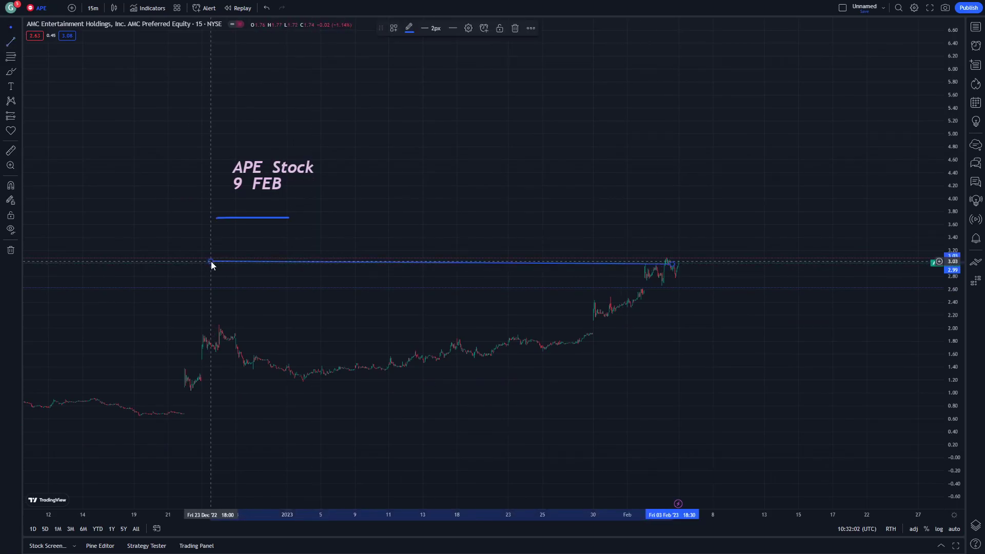
left_click(10, 42)
mouse_move(234, 385)
left_mouse_down()
mouse_move(662, 383)
mouse_move(598, 391)
mouse_move(670, 407)
mouse_move(841, 399)
left_mouse_up()
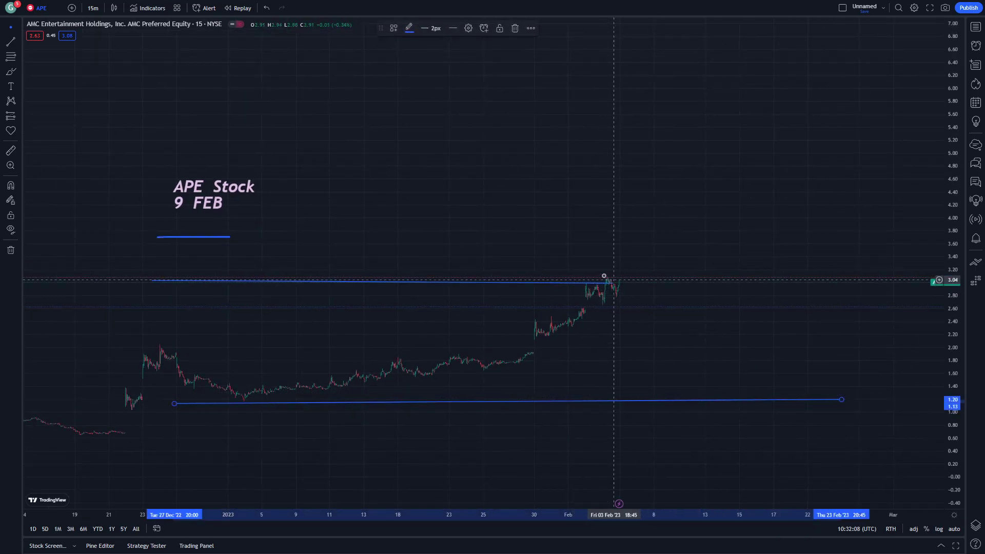
left_click_drag(615, 281, 815, 282)
Brush a projected price path bouncing between the two lines with circled touch points, plus a breakout path rising to about 4.30.
left_click_drag(664, 247, 656, 245)
left_click(10, 61)
left_click(12, 72)
mouse_move(609, 289)
left_mouse_down()
mouse_move(664, 386)
mouse_move(696, 413)
mouse_move(725, 294)
mouse_move(775, 406)
mouse_move(824, 277)
mouse_move(615, 252)
mouse_move(696, 196)
left_mouse_up()
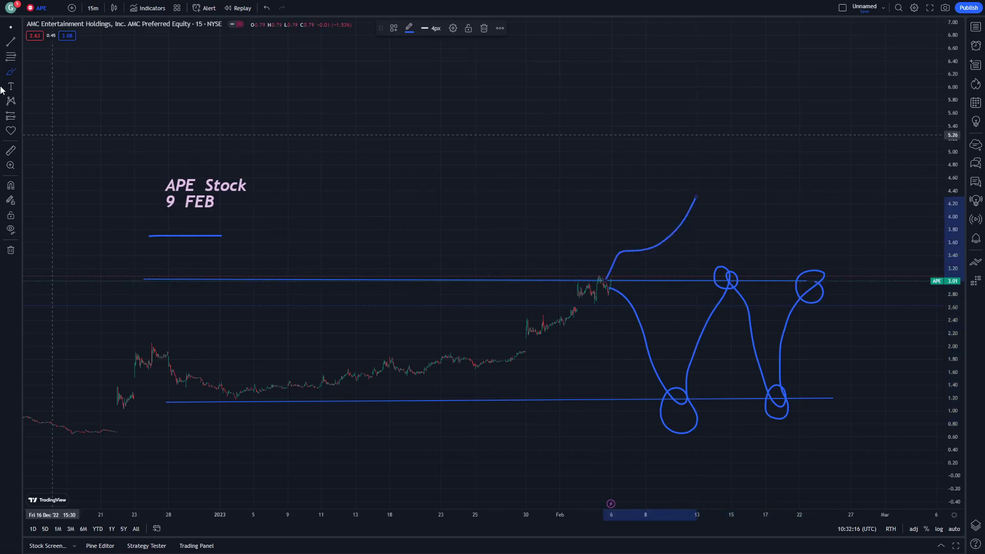
Move the title "APE Stock 9 FEB" and its underline up the chart, to just above the 5.00 price level.
left_click(10, 26)
left_click_drag(115, 183, 202, 321)
left_click_drag(260, 335, 249, 267)
left_click(263, 374)
left_click_drag(264, 374, 266, 287)
left_click_drag(286, 336, 505, 204)
left_click_drag(493, 515, 574, 515)
left_click_drag(521, 461, 186, 468)
left_click_drag(198, 227, 193, 306)
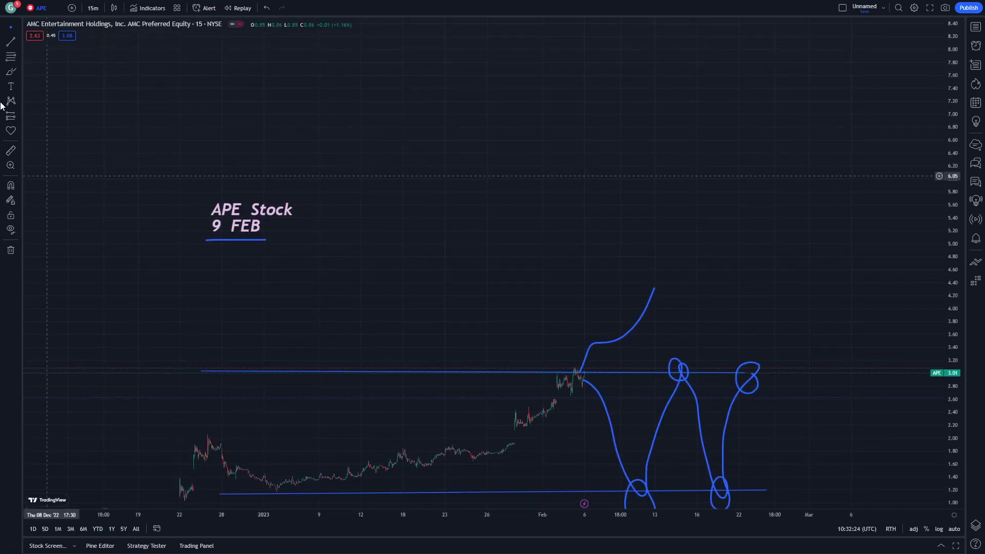
Draw a trend line at about 4.35 and brush a rejection path to 3.00 and a breakout path to about 5.80, marked with arrows.
mouse_move(178, 285)
left_mouse_down()
mouse_move(729, 285)
mouse_move(494, 259)
mouse_move(578, 245)
mouse_move(593, 345)
mouse_move(605, 355)
left_mouse_up()
left_click_drag(559, 253, 601, 169)
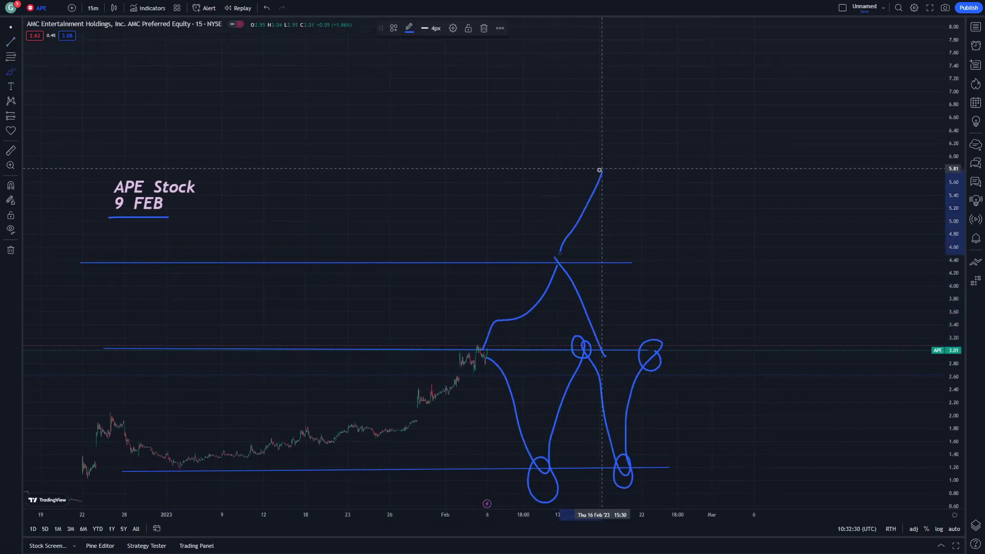
left_click_drag(510, 183, 567, 225)
left_click_drag(655, 273, 625, 305)
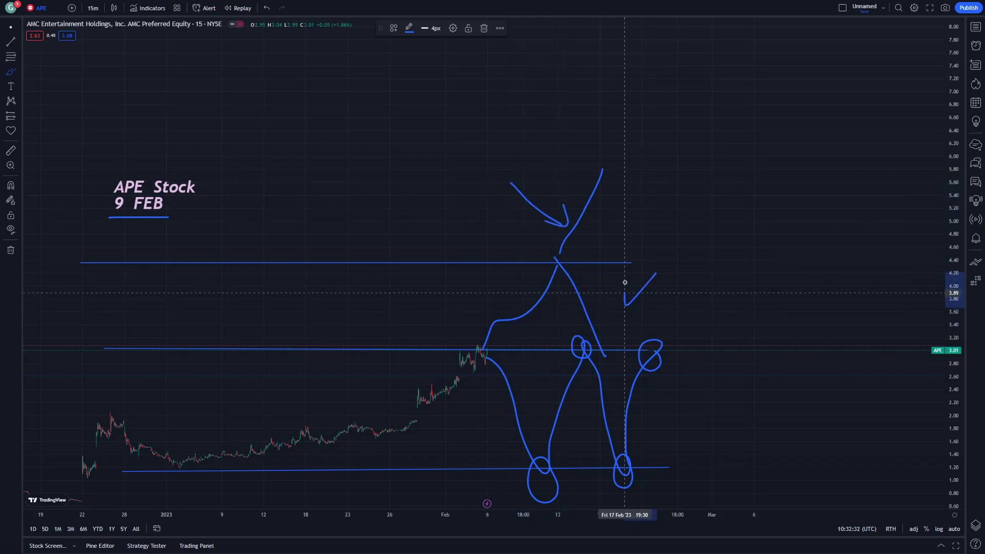
Choose the 15-minute interval and draw a Fibonacci retracement from about 9.66 in late August to about 0.68 in late January.
left_click_drag(461, 516, 164, 516)
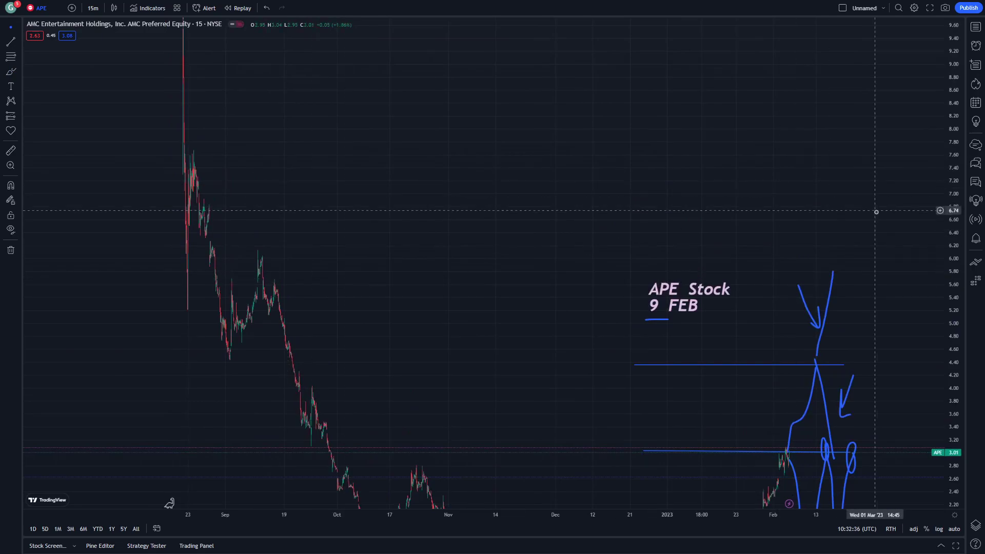
left_click(97, 7)
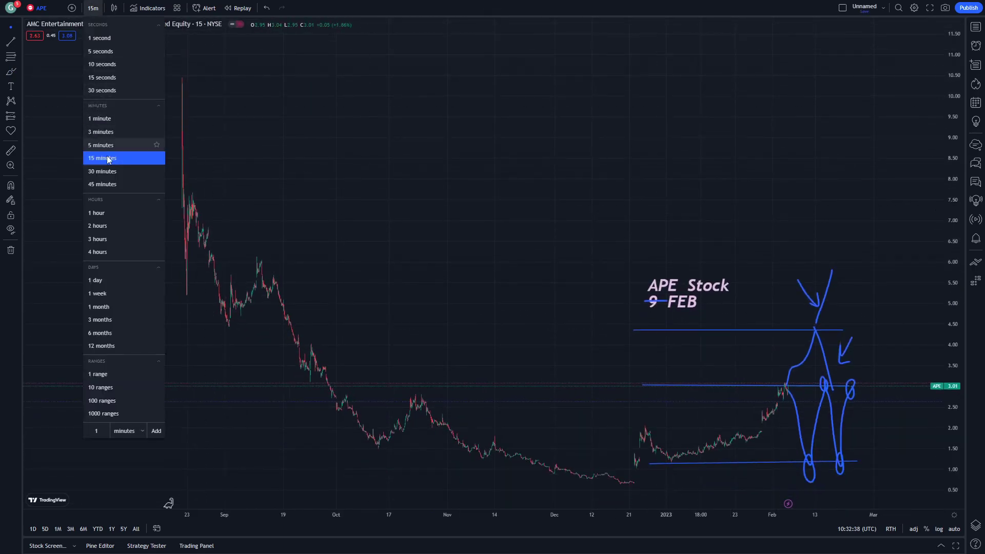
left_click(105, 156)
left_click(212, 110)
left_click(734, 482)
Align the top trend line with the retracement's 0.5 level near 5.00 and draw another trend line along the 0.382 level near 3.96.
left_click_drag(458, 419, 294, 376)
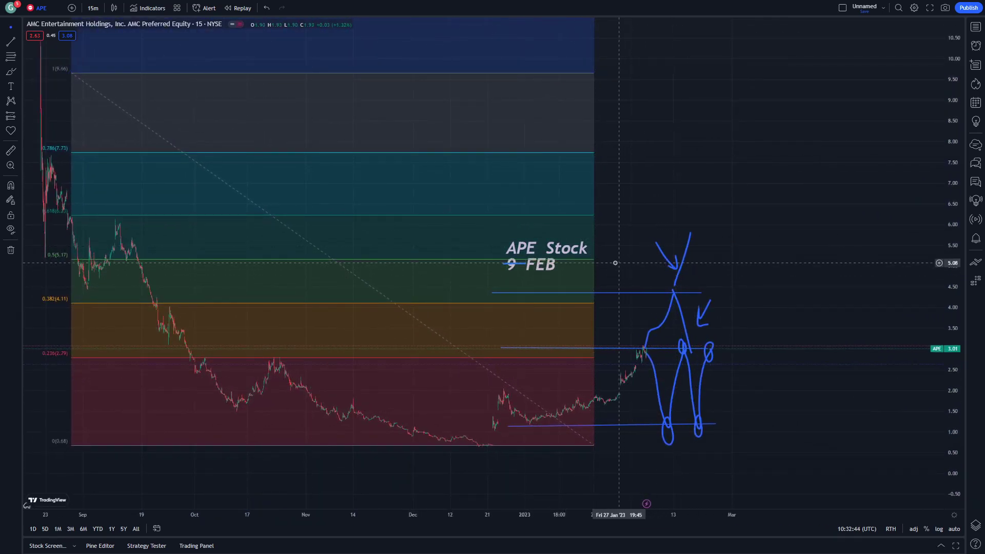
mouse_move(593, 297)
left_mouse_down()
mouse_move(598, 260)
mouse_move(586, 298)
mouse_move(606, 266)
mouse_move(558, 240)
mouse_move(521, 255)
left_mouse_up()
left_click(600, 294)
left_click(10, 71)
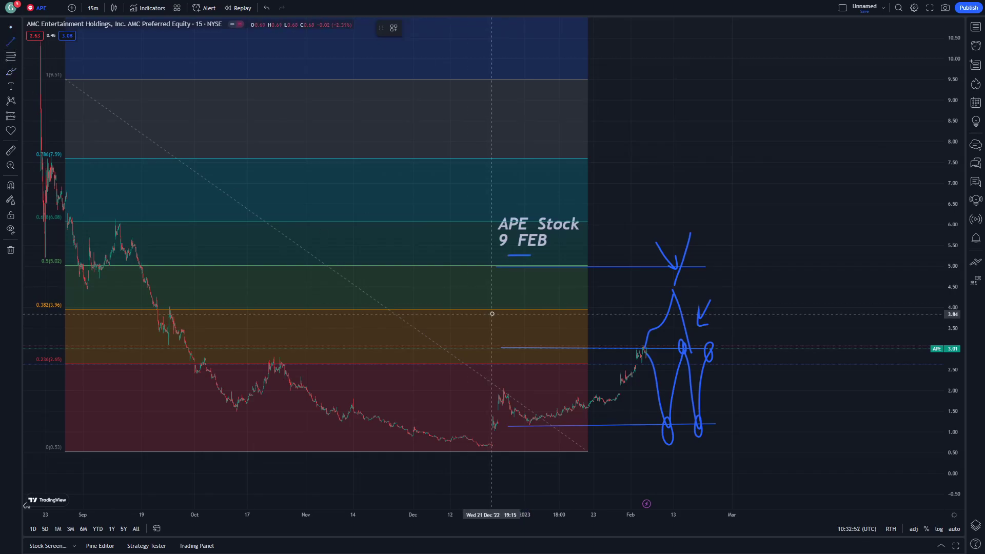
left_click_drag(495, 309, 826, 312)
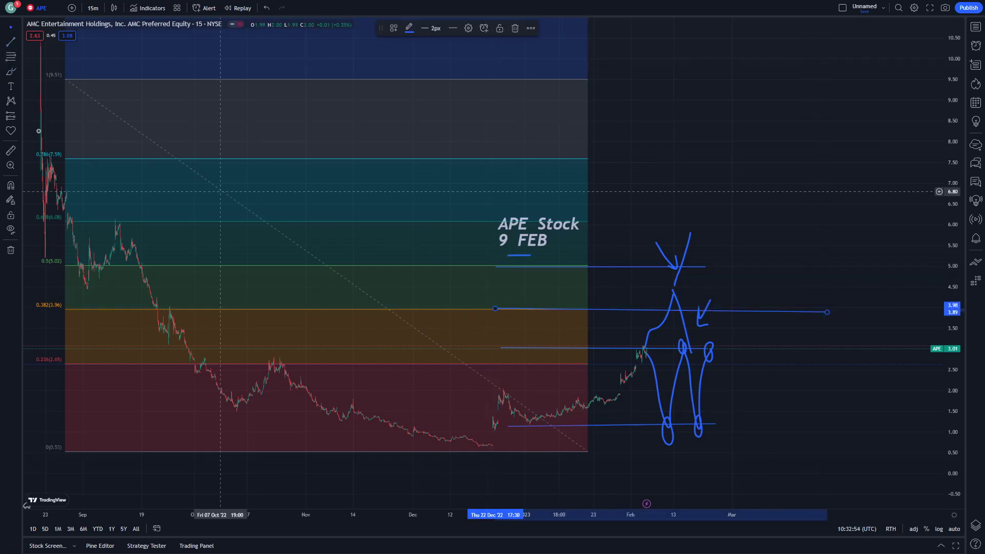
Move the title "APE Stock 9 FEB" and its underline off the retracement into the empty area above the projected paths.
left_click_drag(125, 82, 55, 101)
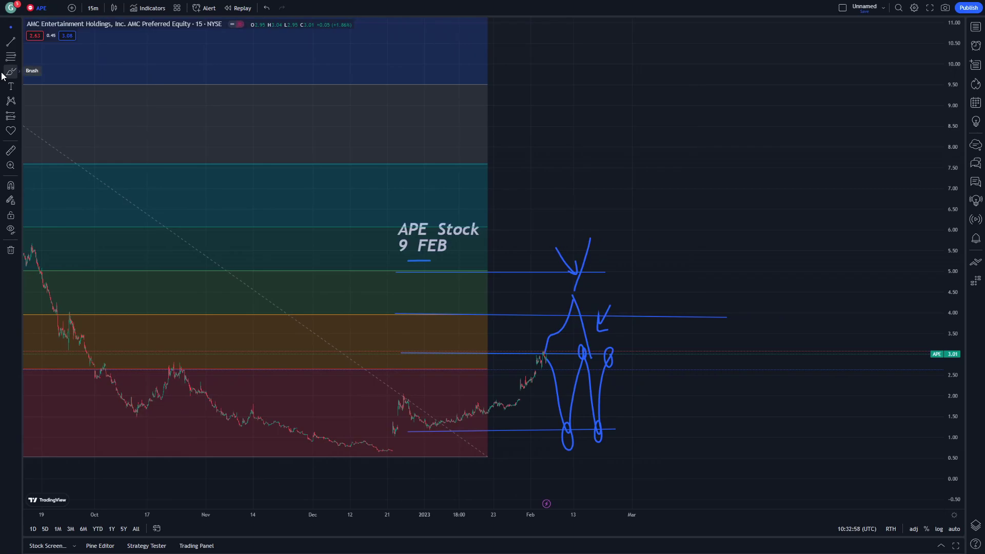
left_click_drag(167, 103, 180, 167)
left_click_drag(362, 248, 217, 215)
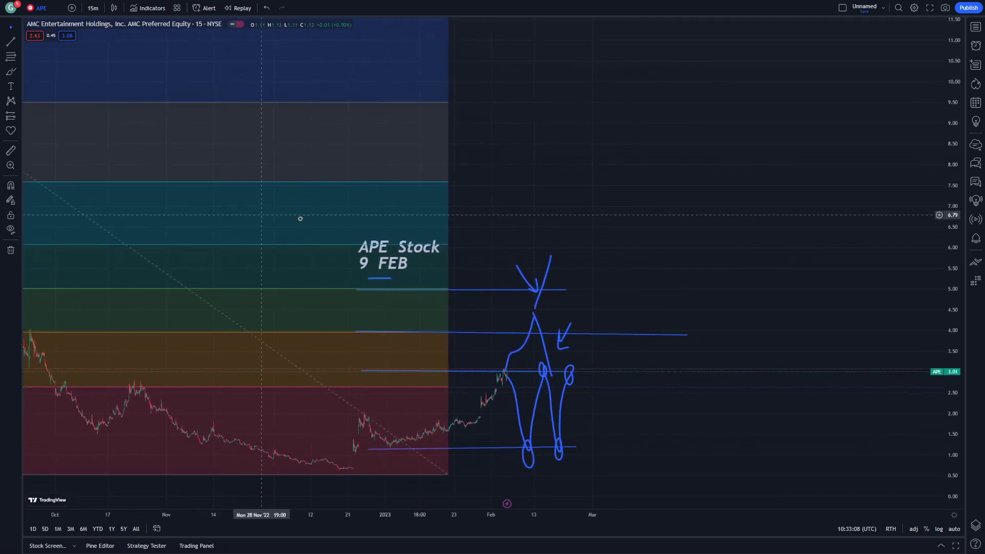
left_click_drag(363, 259, 506, 210)
left_click(385, 280)
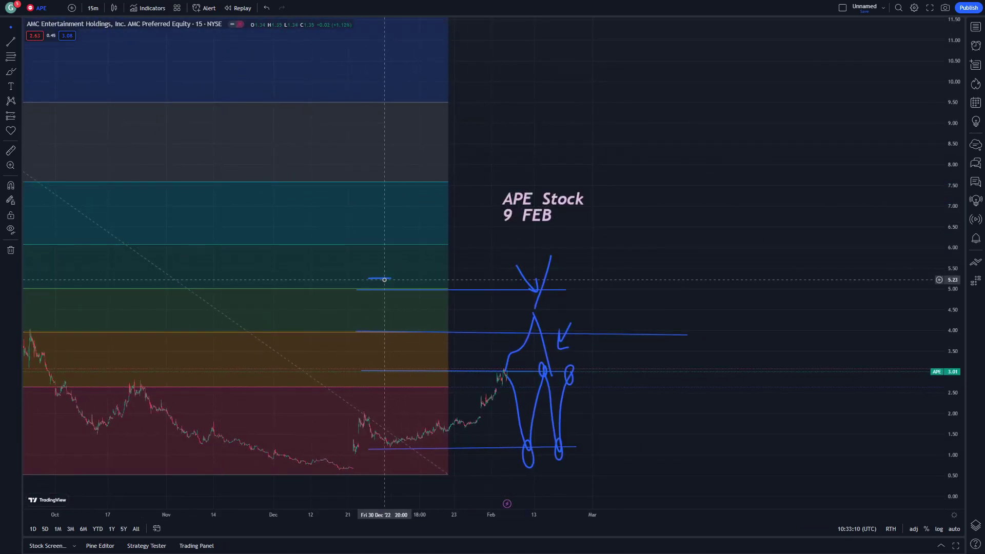
left_click_drag(411, 264, 521, 229)
left_click_drag(578, 256, 537, 338)
mouse_move(483, 285)
left_mouse_down()
mouse_move(453, 279)
mouse_move(459, 309)
mouse_move(501, 310)
mouse_move(441, 280)
mouse_move(398, 232)
left_mouse_up()
Examine the projected price paths against the drawn trend lines and the Fibonacci levels.
left_click_drag(522, 517, 401, 517)
left_click_drag(385, 462, 682, 461)
left_click_drag(471, 520, 287, 467)
left_click_drag(351, 438, 363, 429)
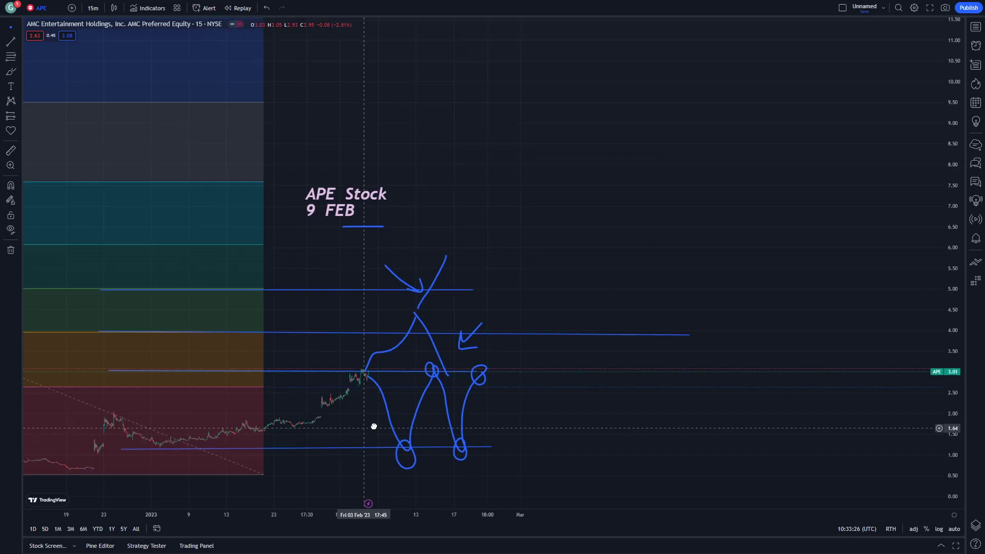
left_click_drag(370, 428, 385, 423)
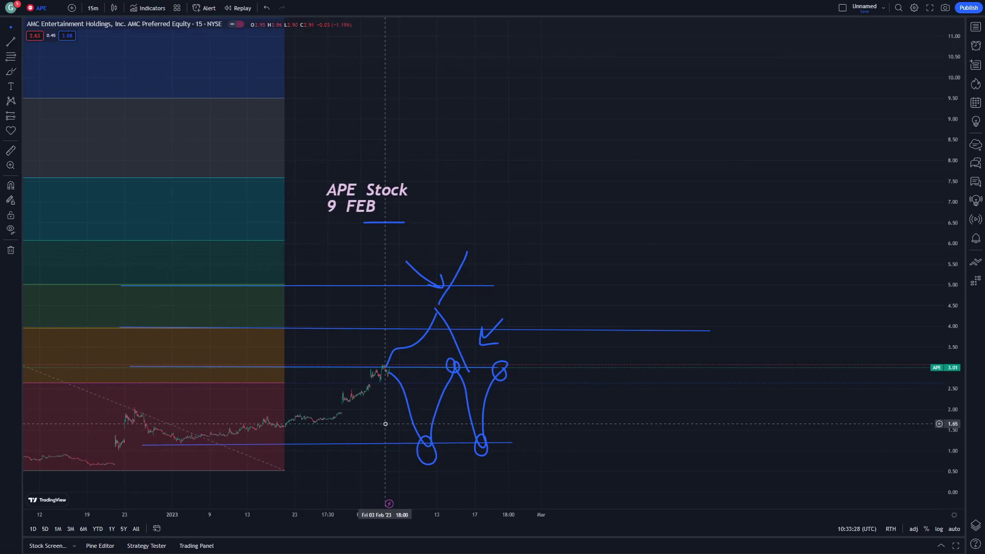
left_click_drag(386, 423, 465, 413)
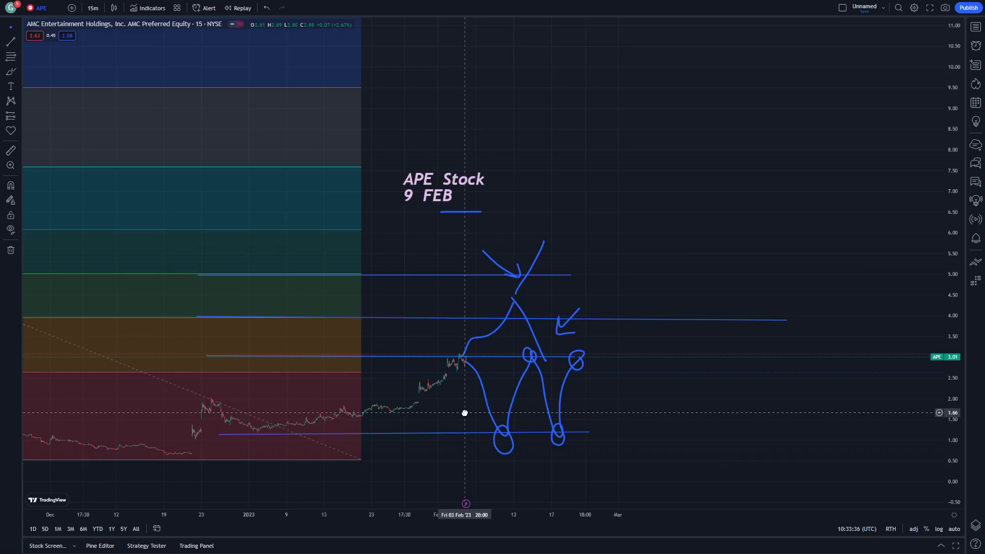
left_click_drag(465, 413, 310, 401)
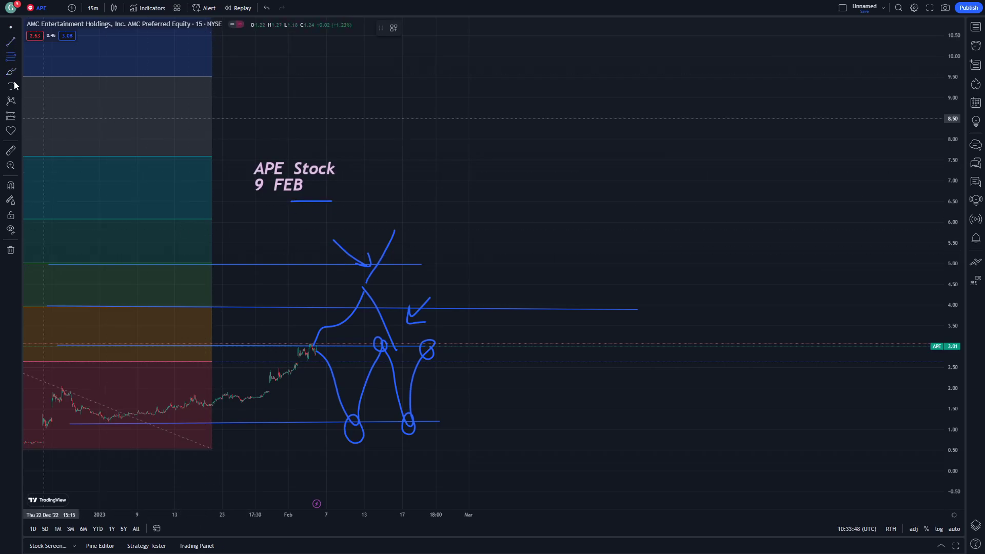
Handwrite "5.02 - 0.53" with the brush in the empty area below the retracement's 0 level.
scroll(367, 99, "left", 15)
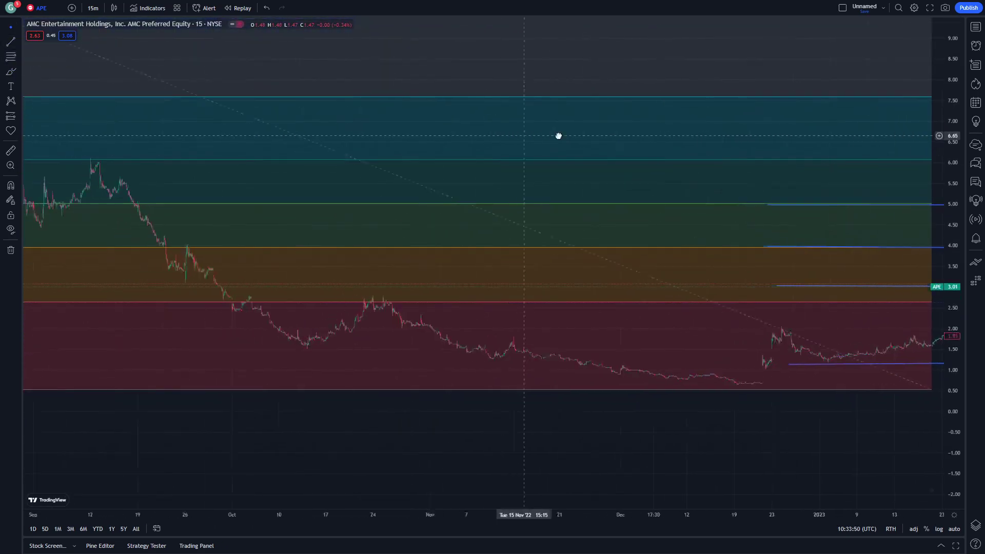
left_click_drag(162, 171, 160, 138)
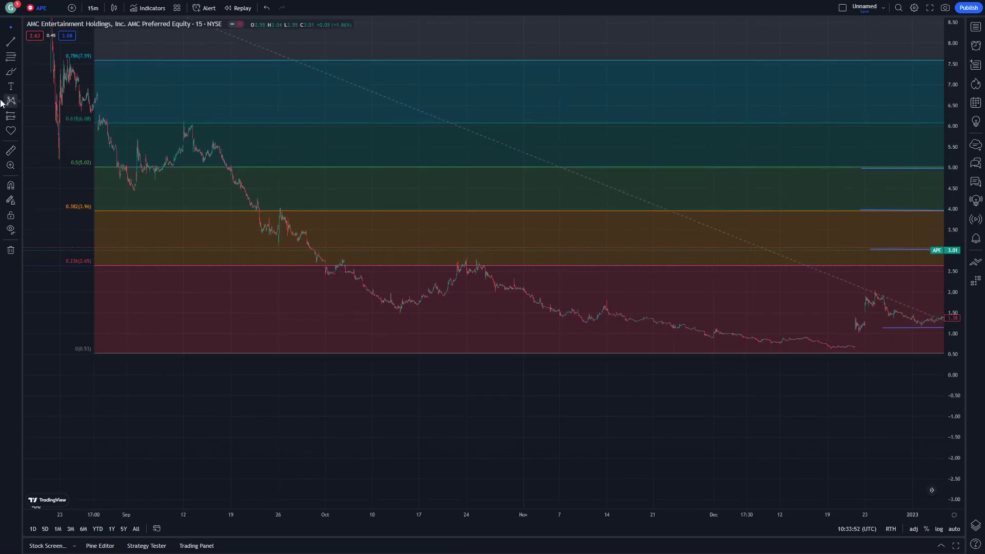
mouse_move(249, 405)
left_mouse_down()
mouse_move(219, 405)
mouse_move(237, 446)
left_mouse_up()
left_click(262, 440)
mouse_move(281, 406)
left_mouse_down()
mouse_move(272, 433)
mouse_move(442, 421)
left_mouse_up()
mouse_move(490, 396)
left_mouse_down()
mouse_move(498, 398)
mouse_move(488, 394)
left_mouse_up()
left_click(539, 423)
mouse_move(576, 394)
left_mouse_down()
mouse_move(555, 407)
mouse_move(592, 431)
left_mouse_up()
mouse_move(618, 398)
left_mouse_down()
mouse_move(633, 416)
mouse_move(605, 440)
left_mouse_up()
Replace the last handwritten digit 3 with a 2 and add an equals sign after the subtraction.
left_click(3, 34)
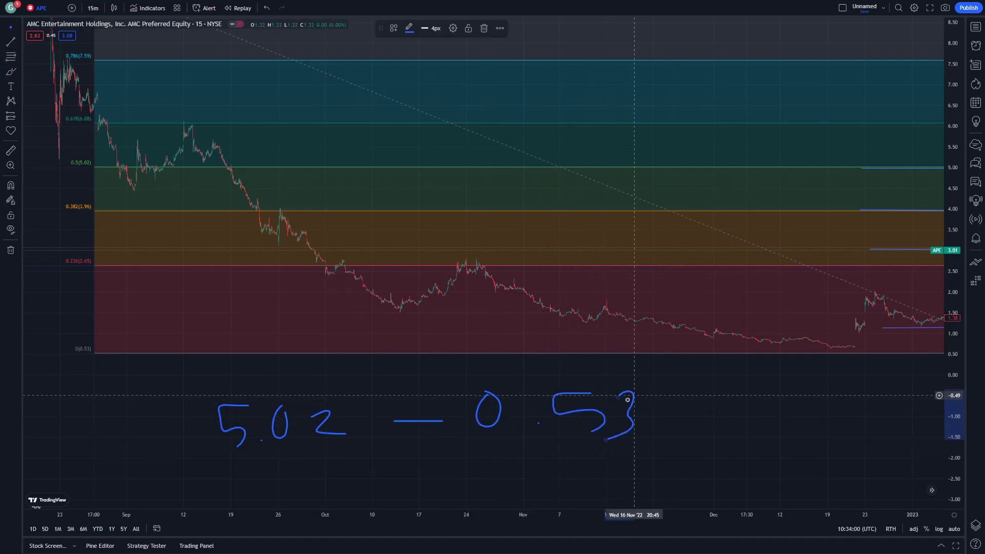
key("Delete")
mouse_move(628, 405)
left_mouse_down()
mouse_move(631, 431)
mouse_move(748, 419)
left_mouse_up()
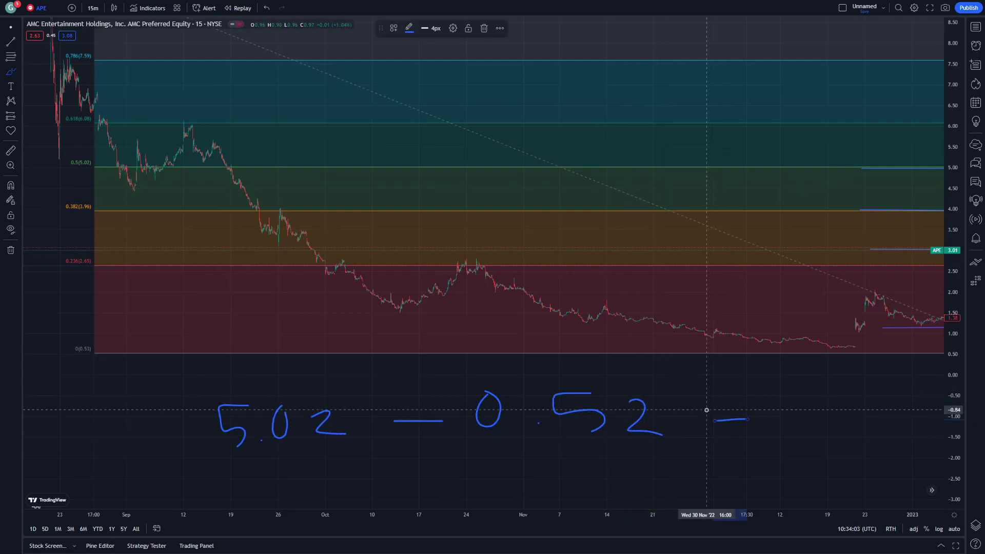
Handwrite the result "4.50" after the equals sign with the brush.
mouse_move(354, 353)
left_mouse_down()
mouse_move(278, 334)
mouse_move(354, 350)
left_mouse_up()
left_click_drag(428, 372, 167, 332)
left_click(8, 71)
mouse_move(528, 349)
left_mouse_down()
mouse_move(546, 353)
mouse_move(550, 401)
left_mouse_up()
left_click(563, 399)
mouse_move(603, 355)
left_mouse_down()
mouse_move(587, 353)
mouse_move(591, 401)
left_mouse_up()
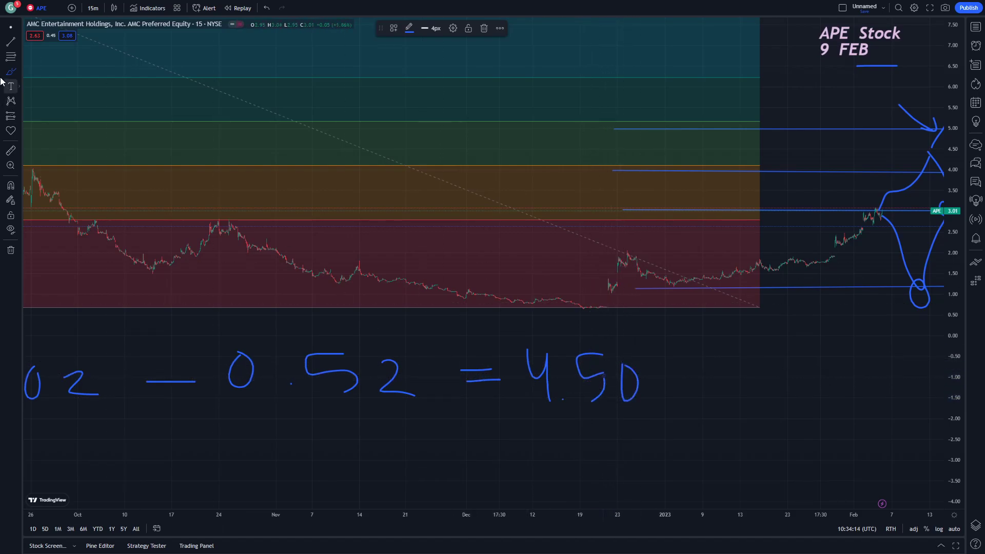
Shift the Fibonacci retracement along the time axis so it spans from about 12 September to early February.
left_click(11, 27)
left_click_drag(584, 343, 274, 432)
left_click_drag(526, 181, 519, 231)
left_click_drag(526, 253, 516, 322)
left_click_drag(531, 282, 524, 279)
left_click_drag(449, 275, 668, 195)
left_click_drag(761, 340, 838, 257)
left_click_drag(533, 381, 417, 461)
left_click_drag(418, 464, 647, 487)
left_click_drag(463, 448, 587, 464)
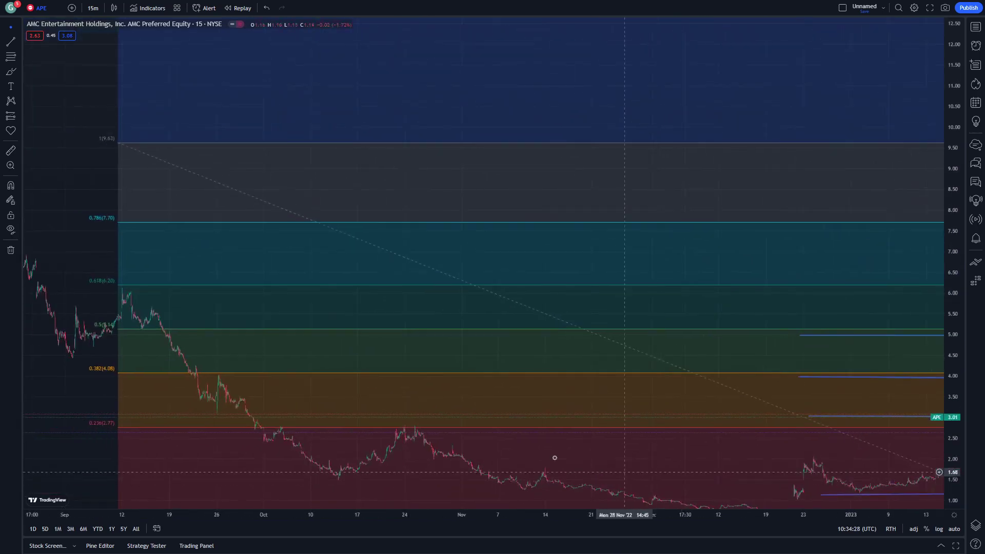
left_click_drag(429, 410, 459, 444)
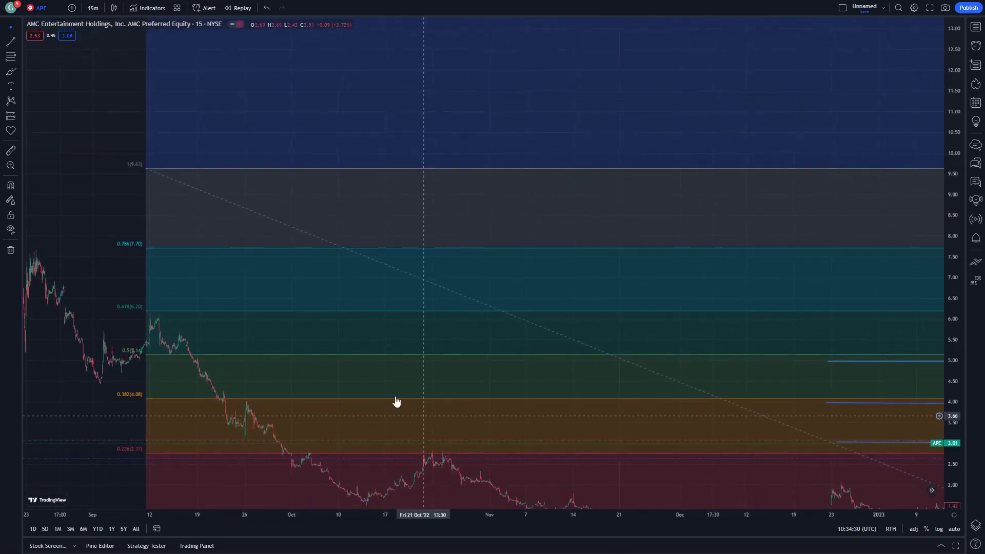
left_click_drag(335, 334, 246, 257)
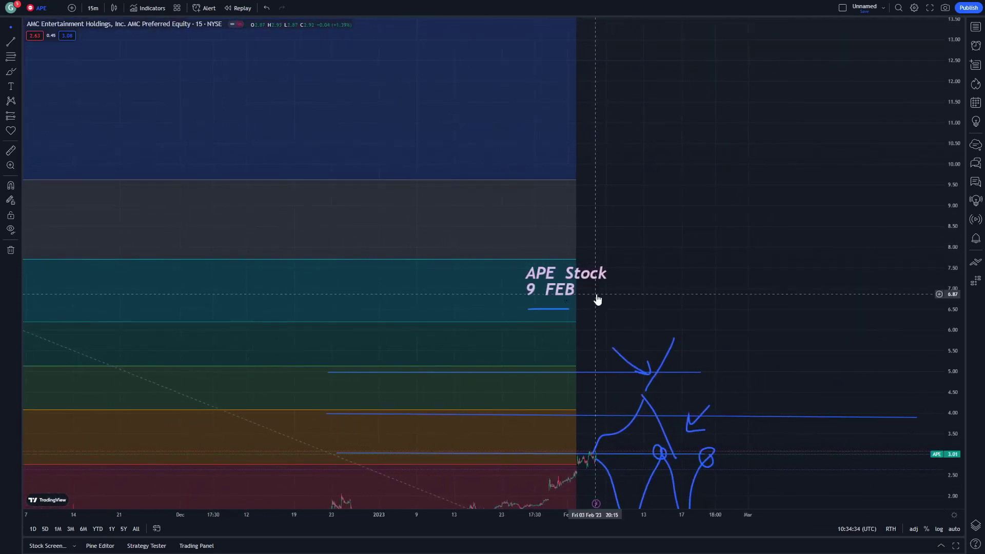